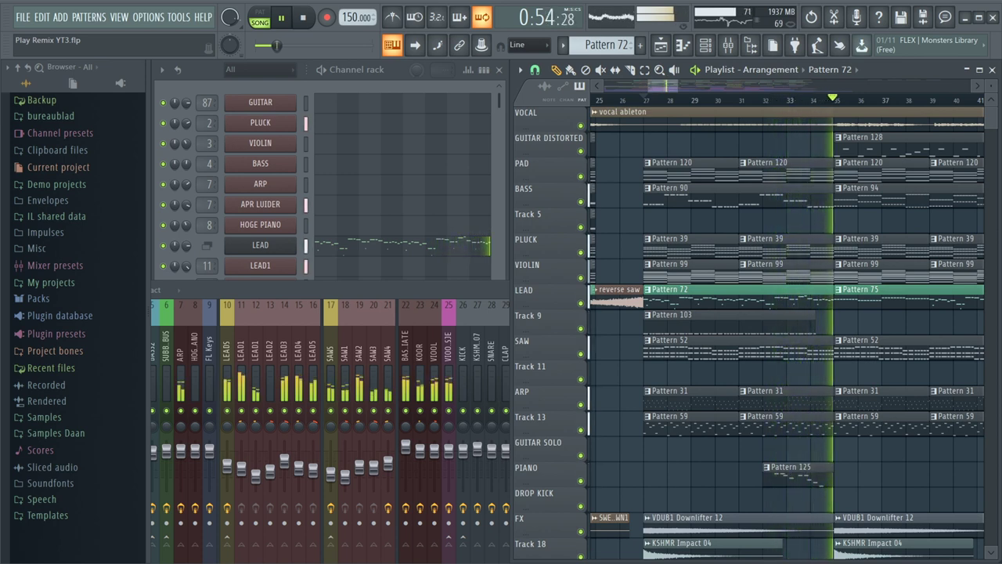
Step: Audition the LEAD1 to LEAD5 layers individually and examine the Sylenth1 settings of each one
key(space)
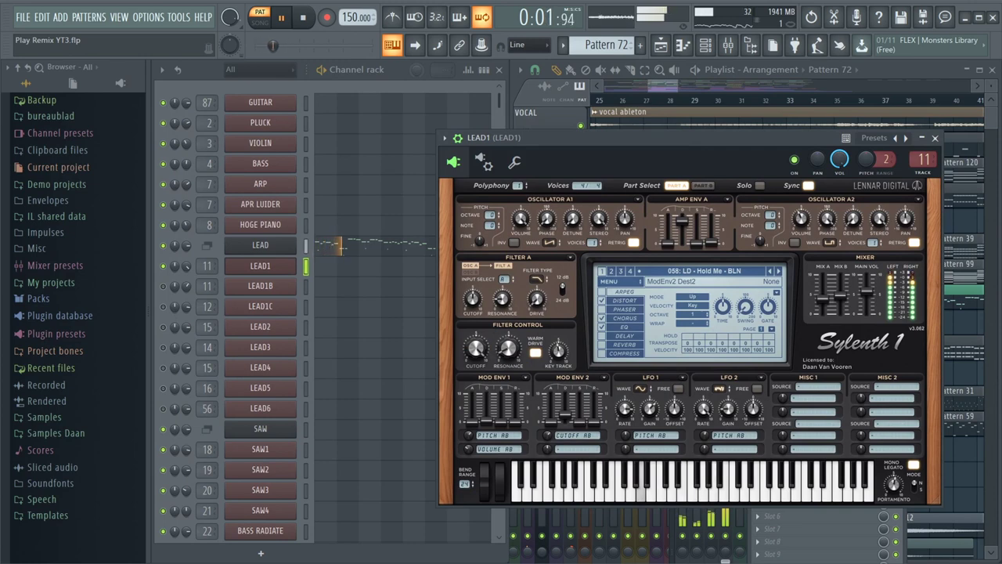
click(232, 289)
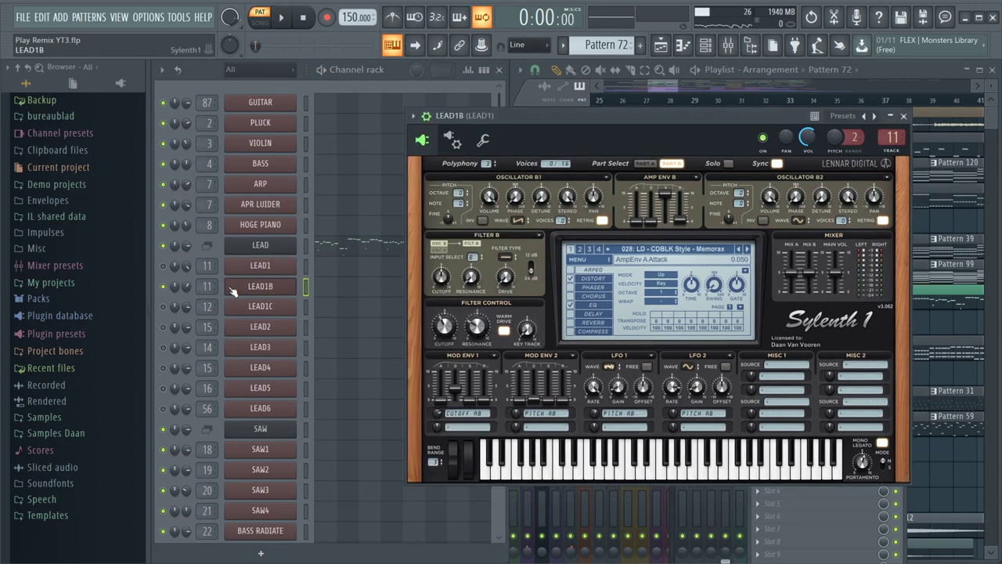
key(space)
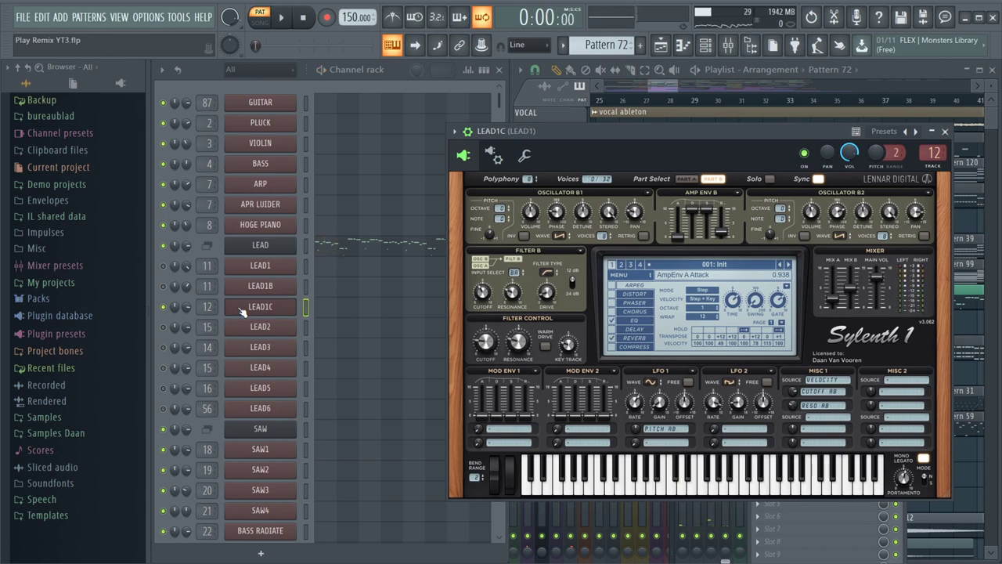
click(223, 335)
click(267, 328)
key(space)
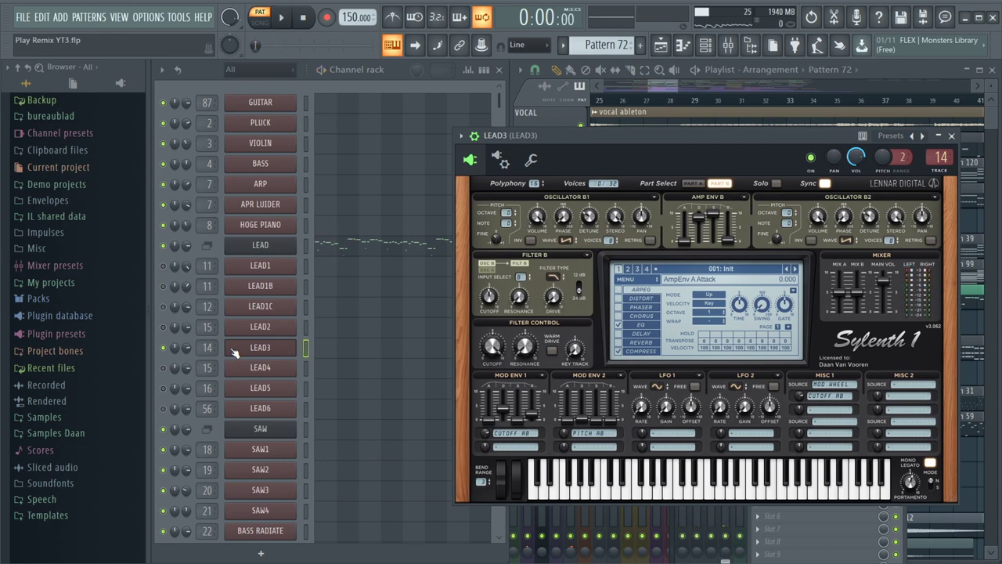
click(531, 161)
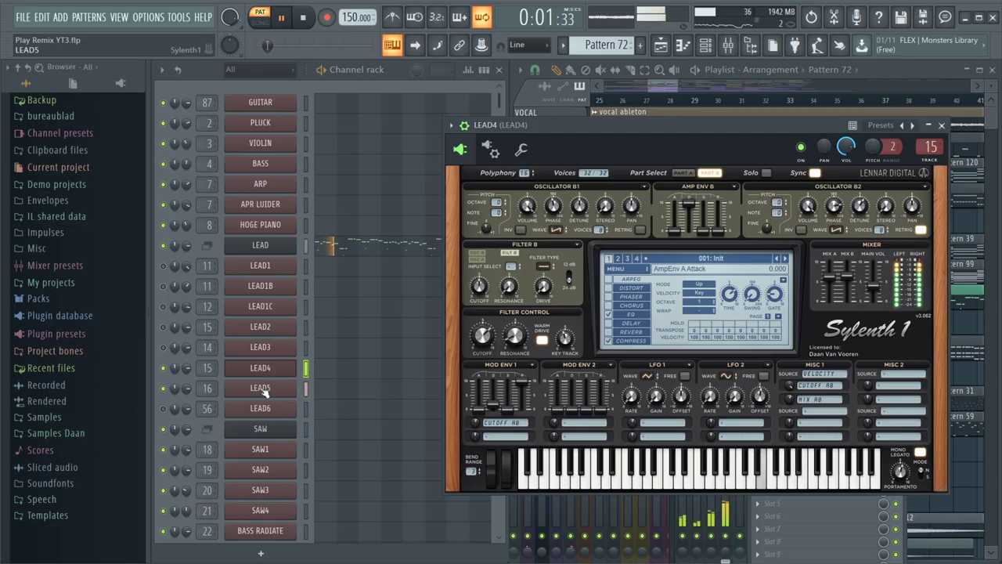
click(264, 389)
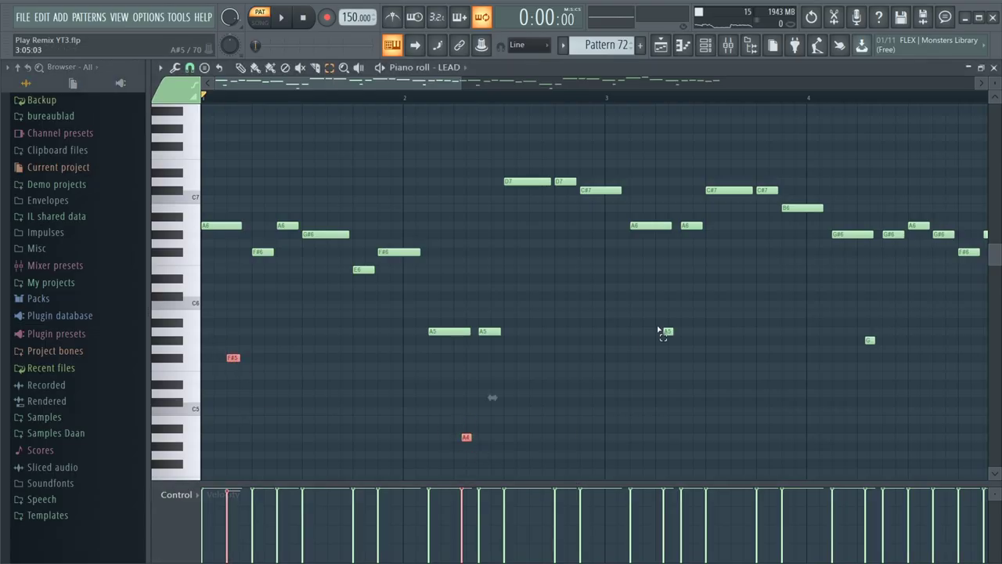
Step: Play back short passages of the LEAD melody of Pattern 72 in the piano roll
key(space)
key(space)
key(space)
key(space)
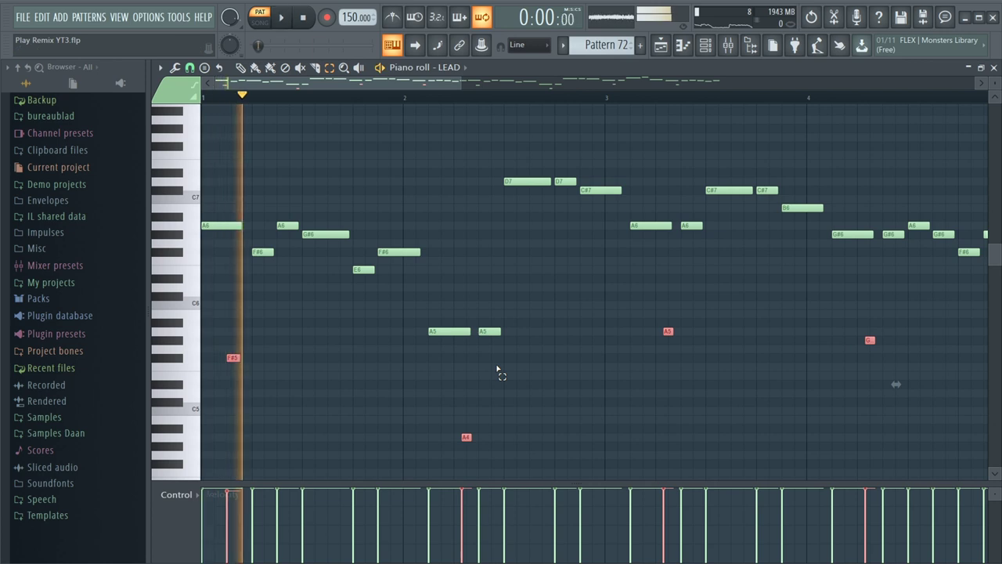
key(space)
key(space)
key(space)
key(space)
key(space)
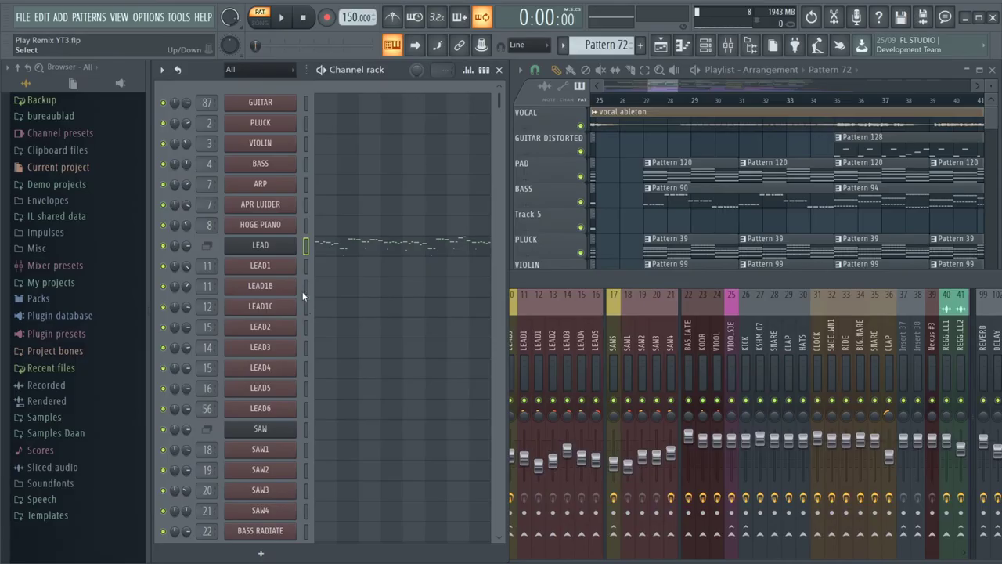
Step: Open the LEAD1 and LEAD1B channel synths to look at their Sylenth1 patches
click(285, 269)
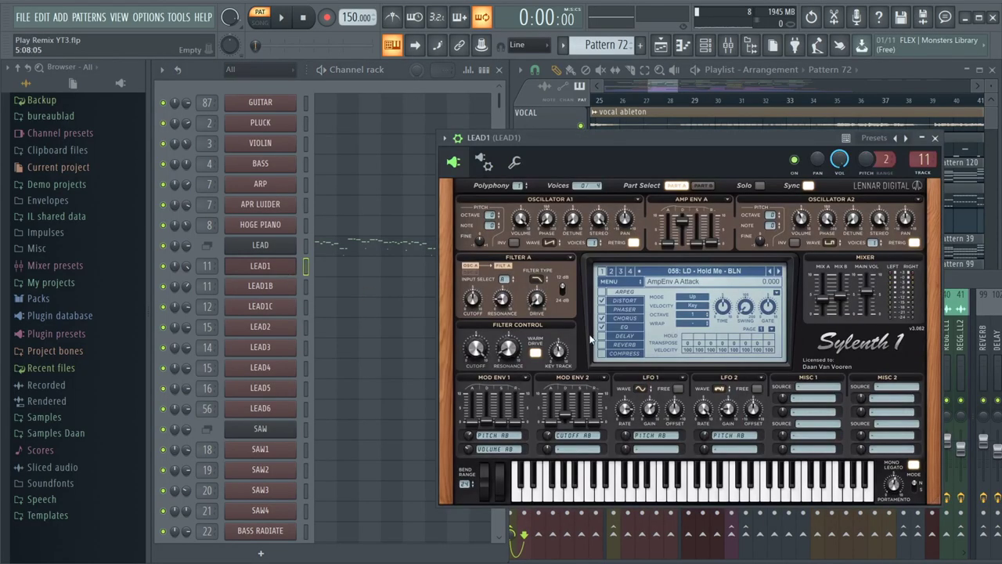
click(252, 285)
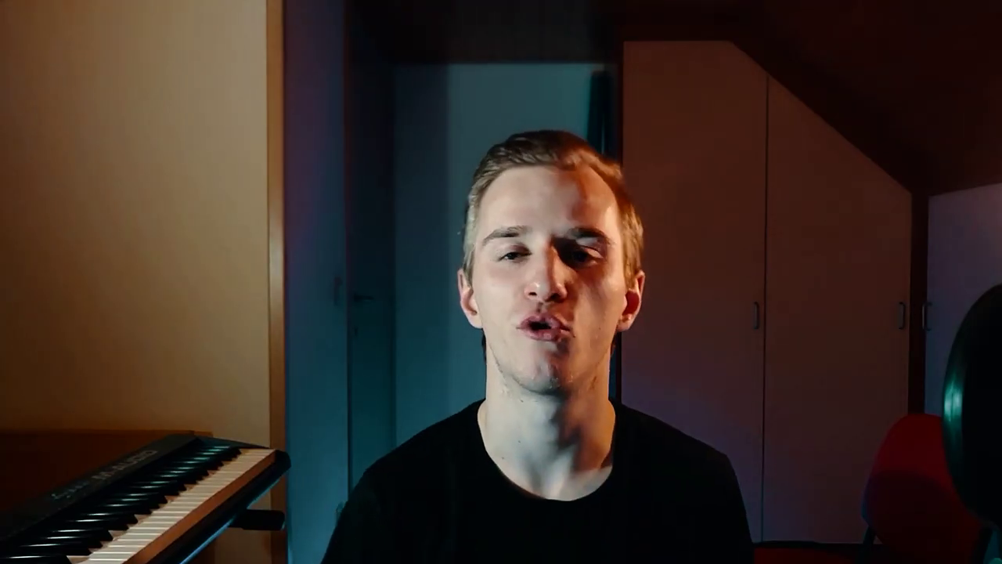
click(552, 313)
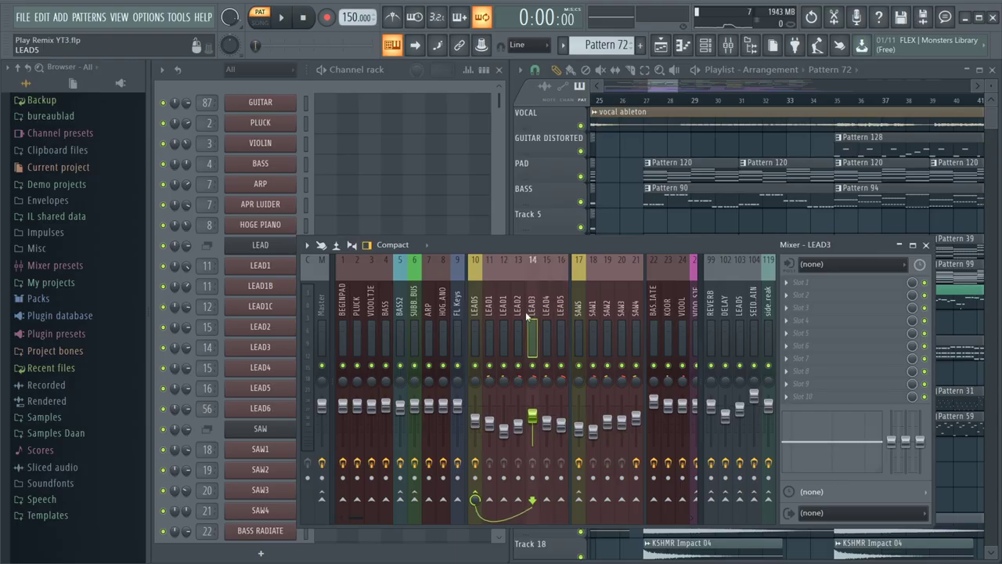
Step: Select the LEADS mixer track and, during playback, examine its FabFilter Pro-Q 2, CLA-3A, FabFilter Saturn, Transient Processor and Fruity parametric EQ 2
click(475, 321)
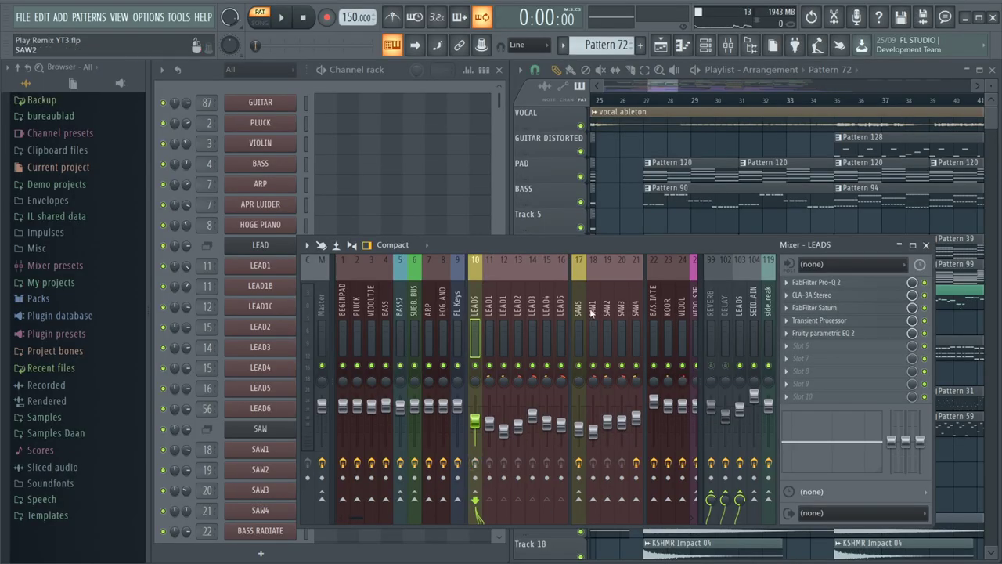
click(323, 72)
key(space)
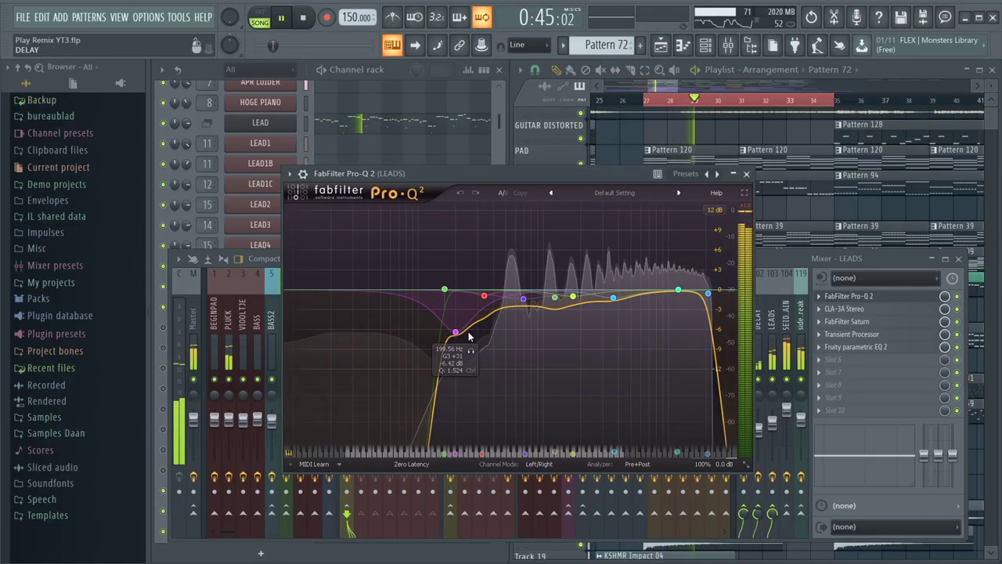
mouse_move(479, 357)
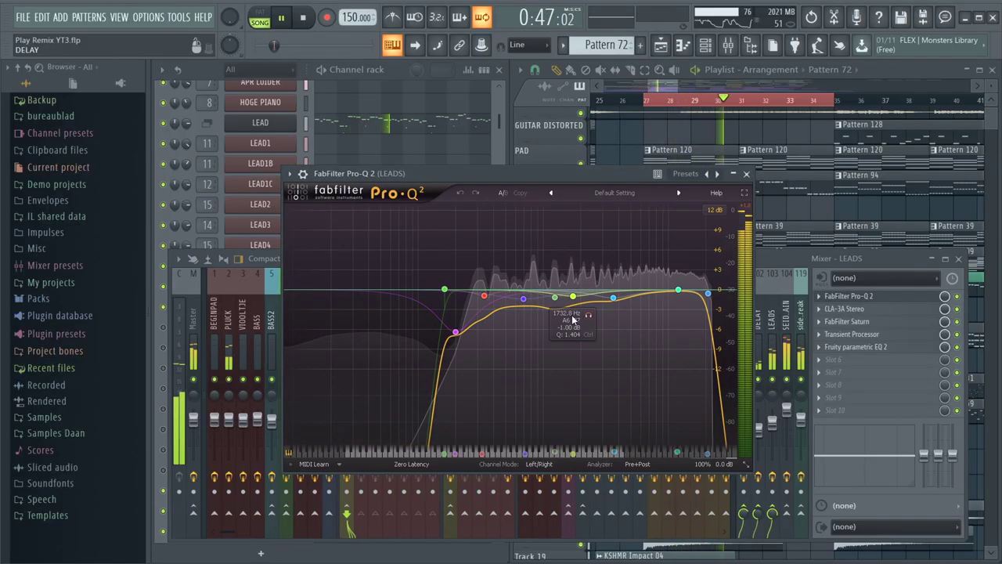
click(844, 309)
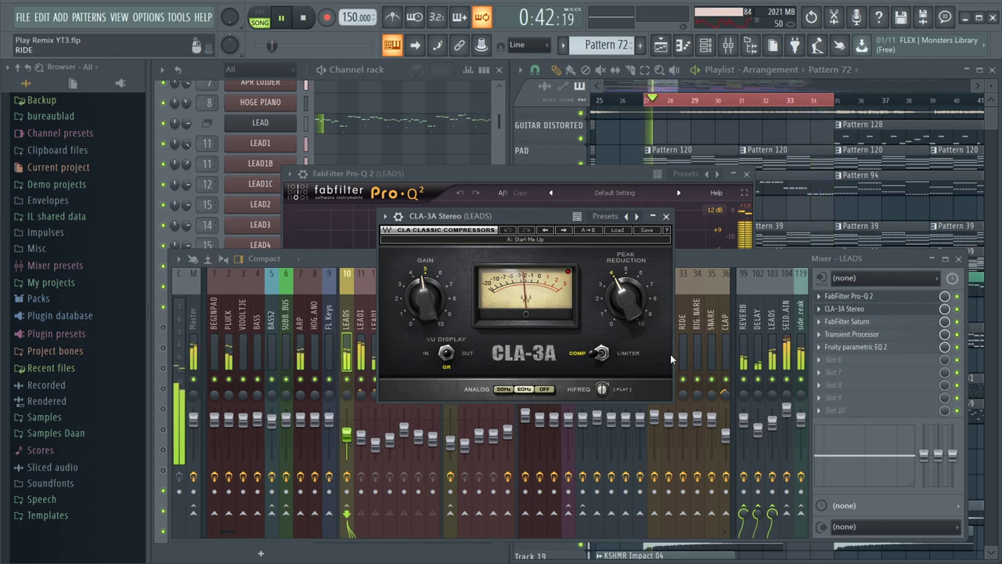
click(852, 322)
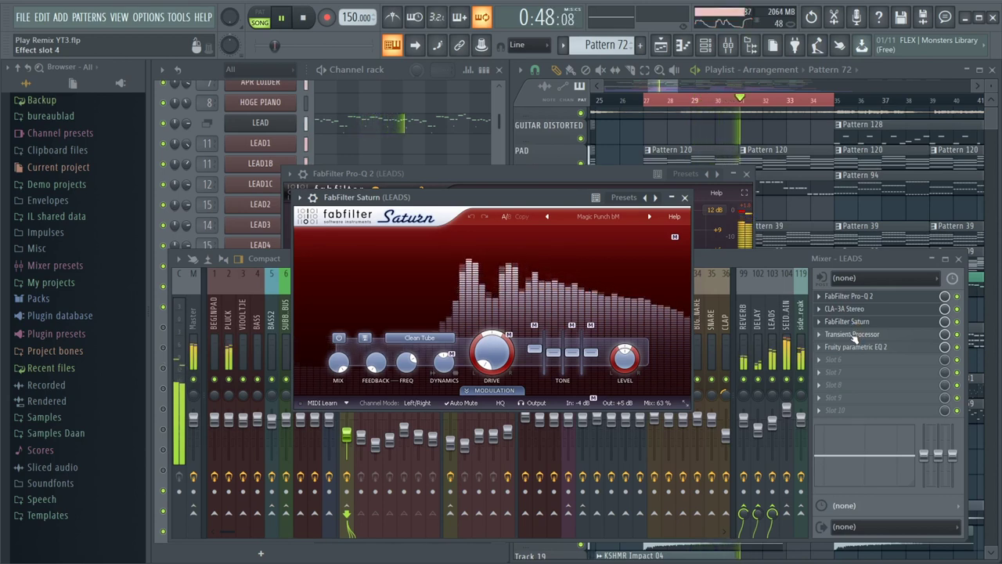
click(854, 337)
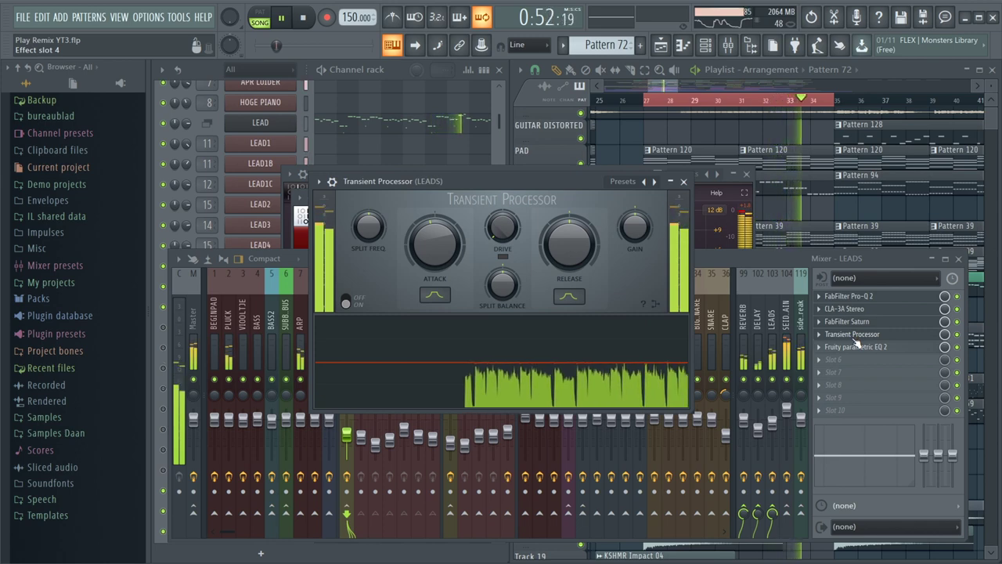
click(856, 346)
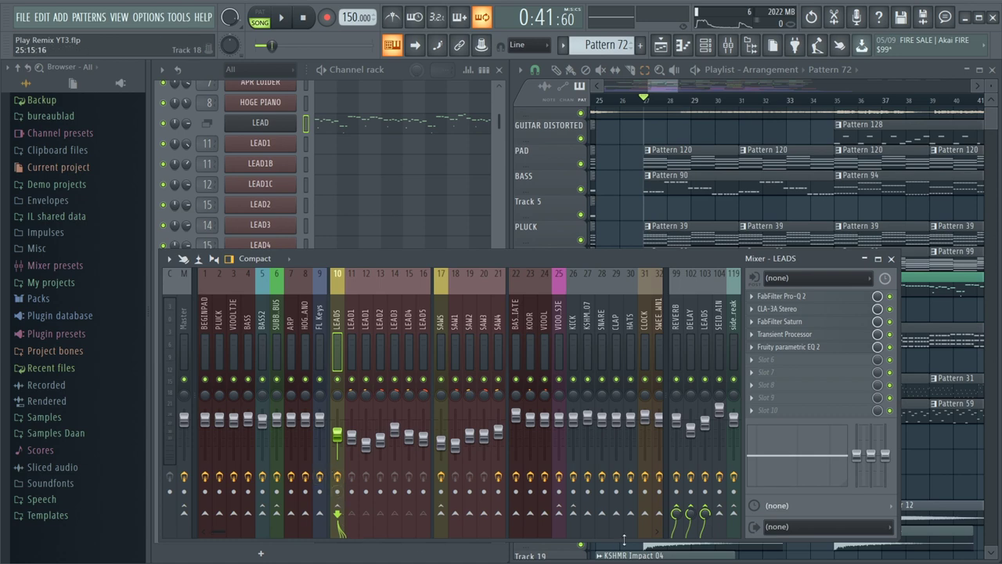
Step: Examine the ValhallaRoom, FabFilter Pro-Q 2 and Fruity Limiter effects on the REVERB mixer track
click(675, 326)
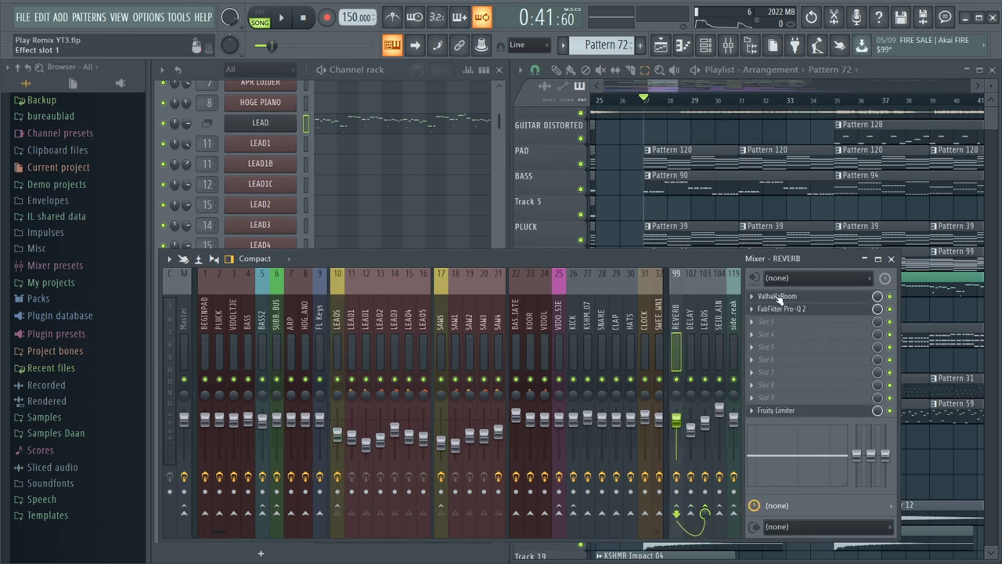
click(778, 296)
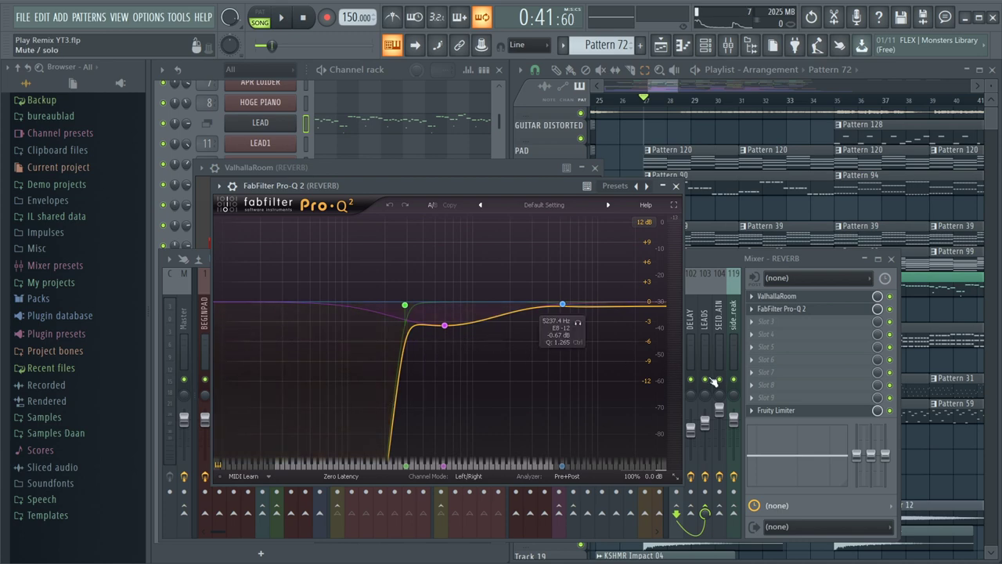
click(777, 410)
click(779, 412)
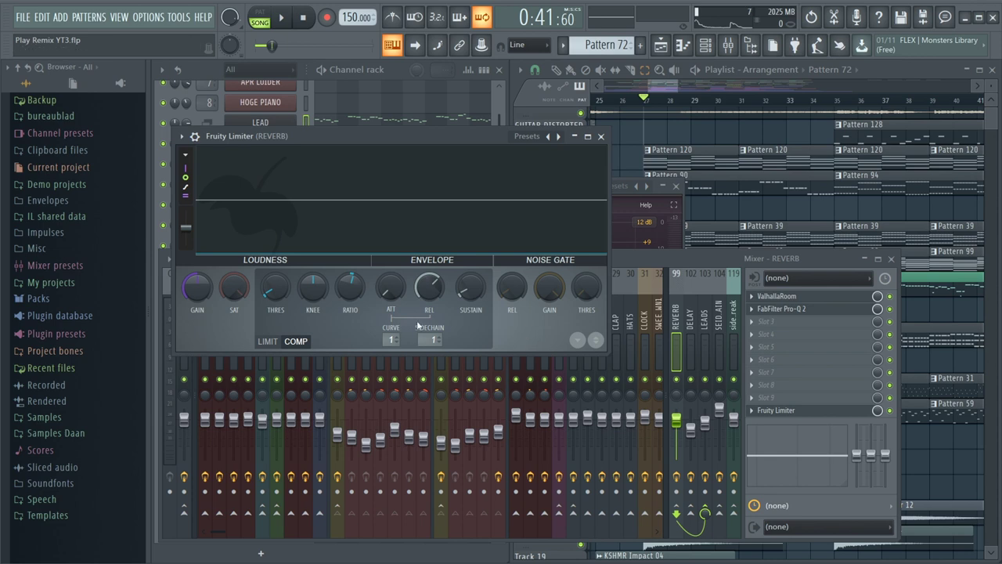
key(space)
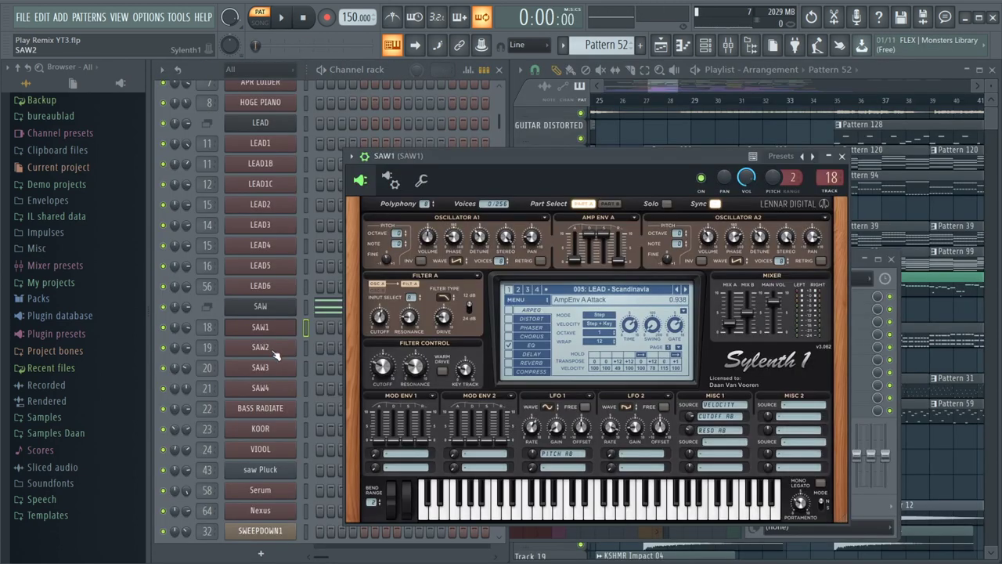
Step: Open the SAW2, SAW3 and SAW4 channel synths one after another to examine their patches
click(275, 353)
click(275, 377)
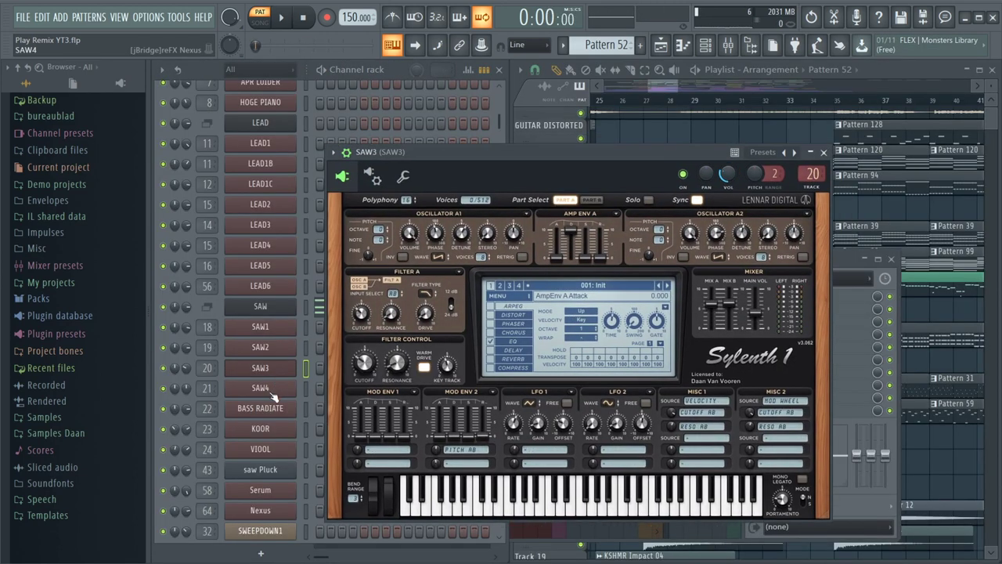
click(275, 394)
Step: Examine FabFilter Pro-C and Pro-Q 2 on the SAWS mixer track, and select the REVERB track
click(847, 259)
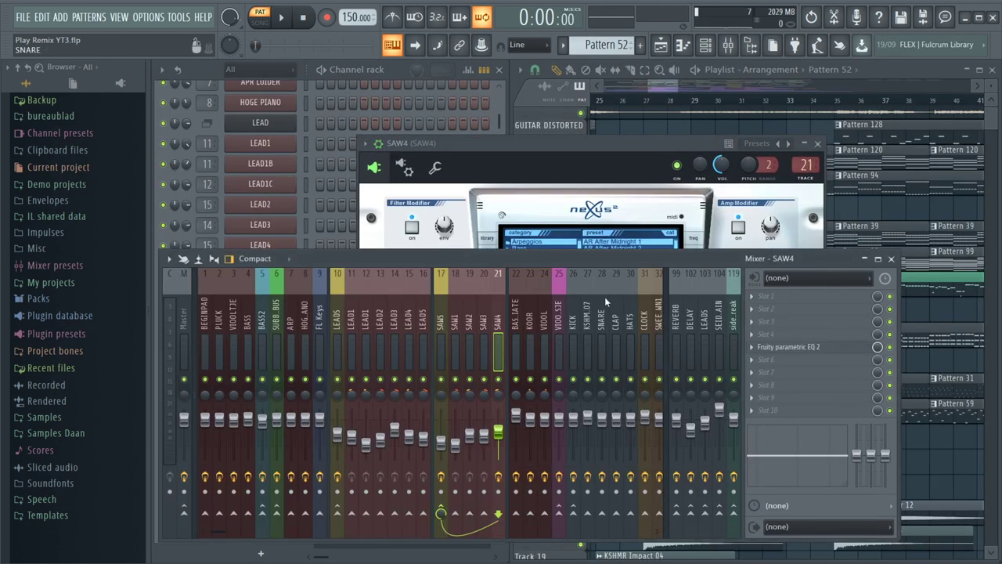
click(444, 313)
click(782, 298)
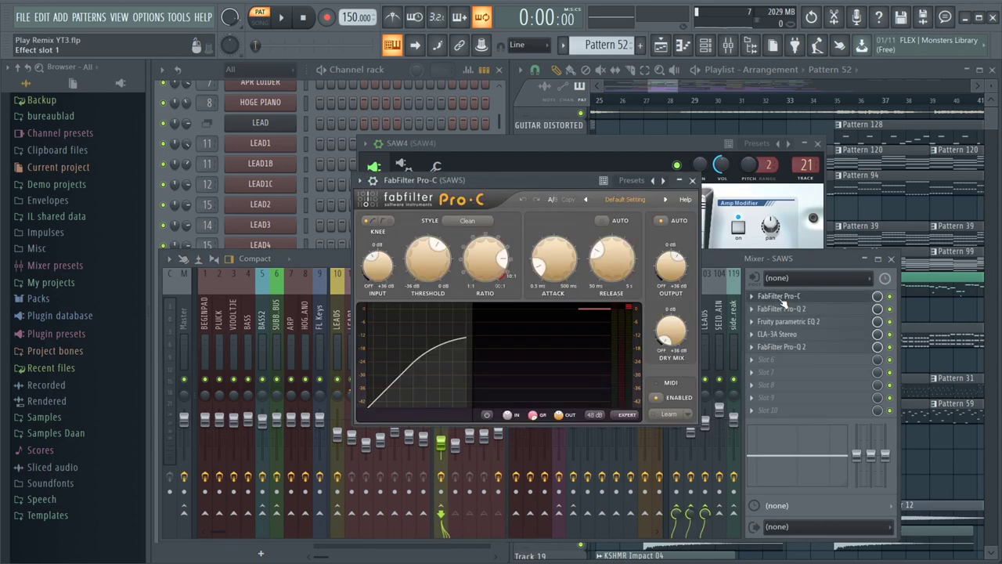
click(784, 309)
click(816, 260)
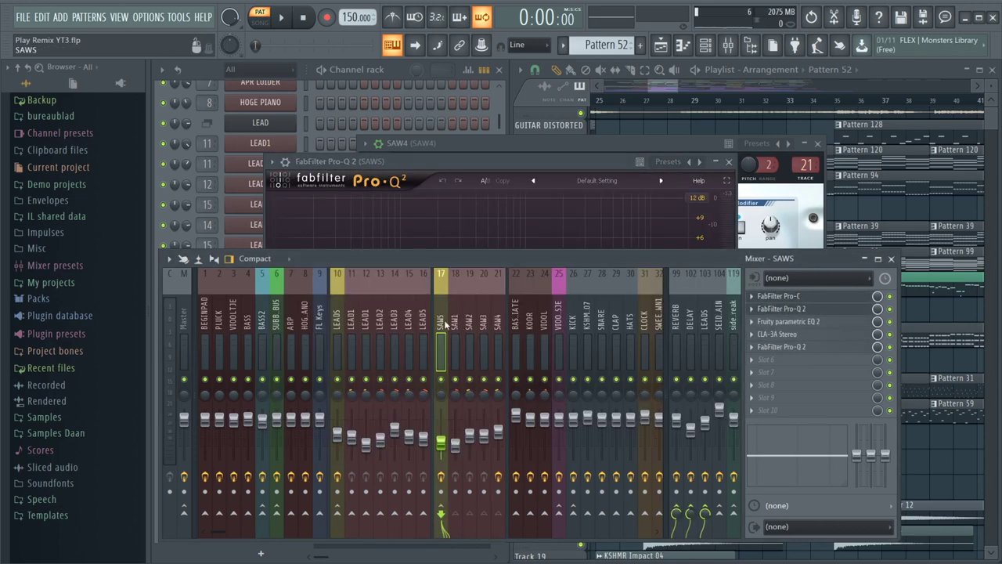
click(677, 316)
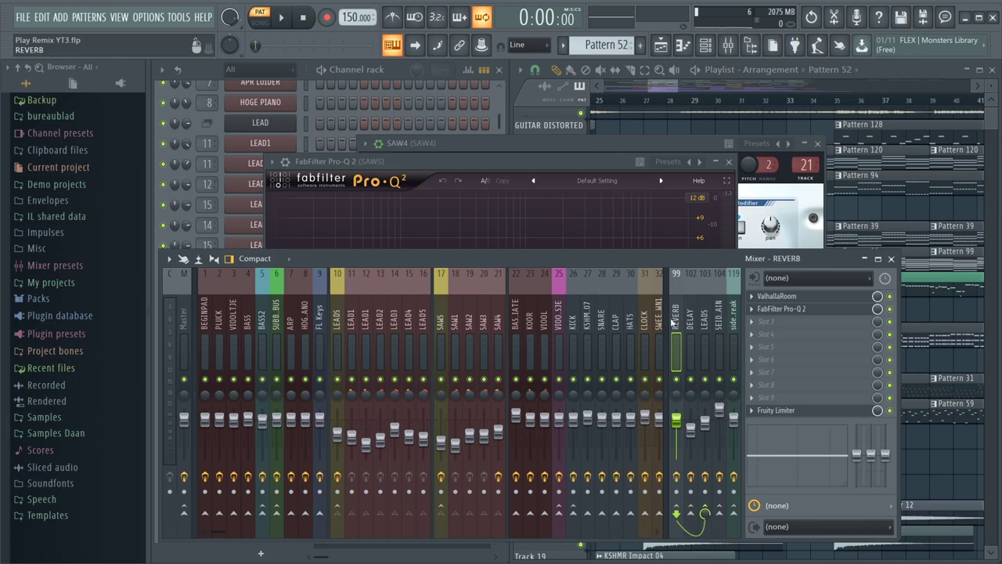
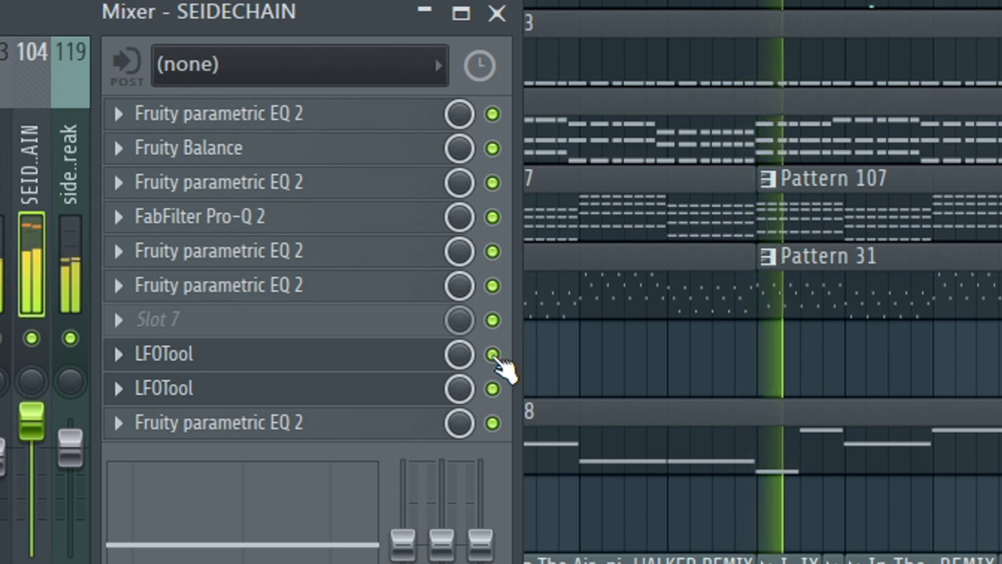
Step: Toggle both LFOTool effects on the SEIDECHAIN mixer track and examine the Fruity parametric EQ 2 in its last slot
click(491, 354)
click(492, 388)
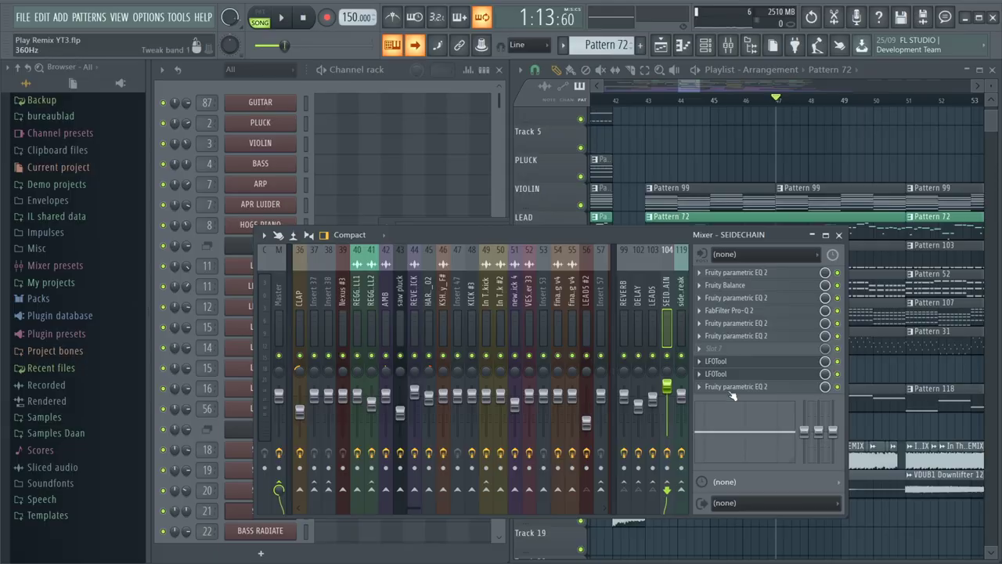
click(731, 387)
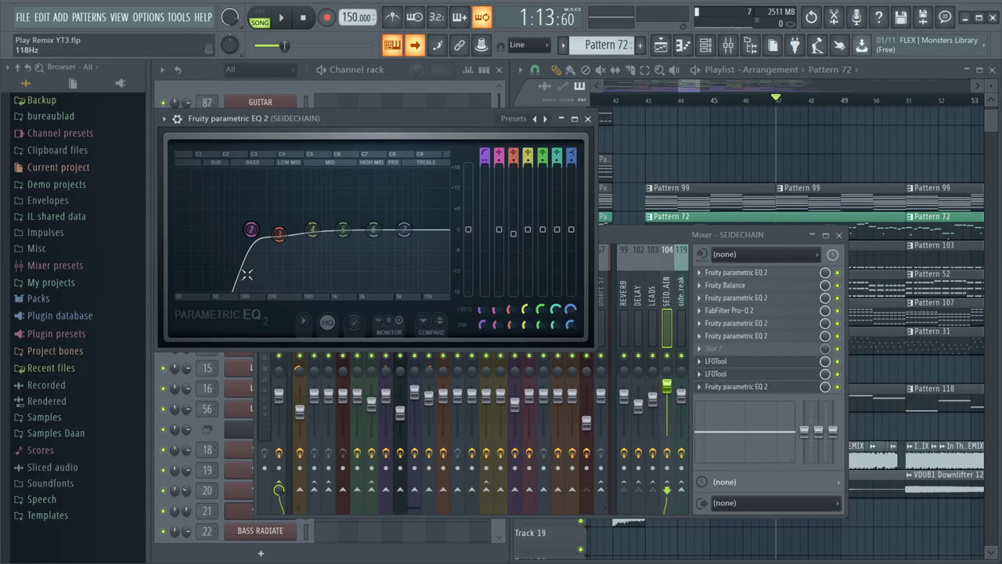
mouse_move(282, 248)
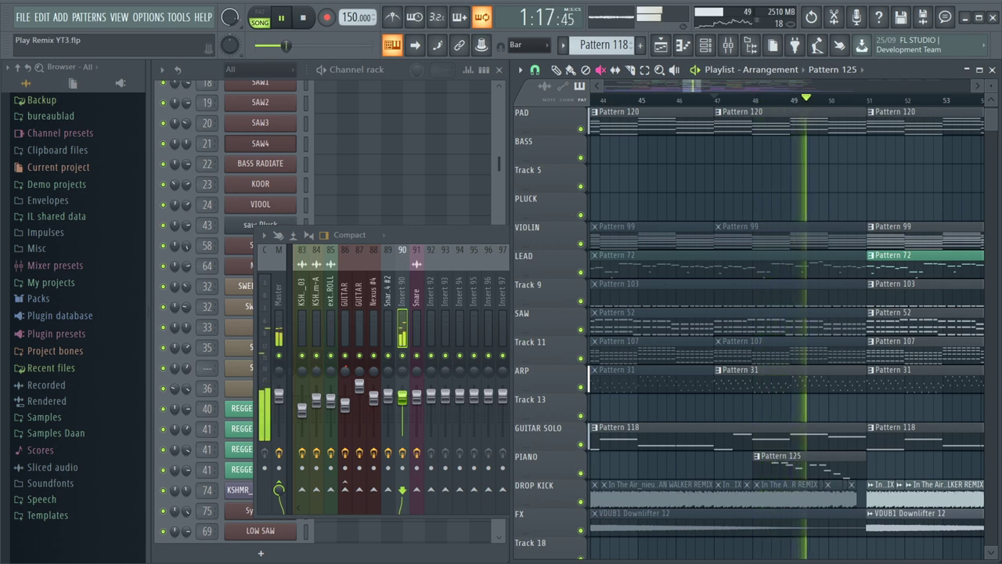
Step: Close the GUITAR channel's Nexus and, during playback, examine Fruity parametric EQ 2 and Guitar Rig 5 on its mixer track
key(space)
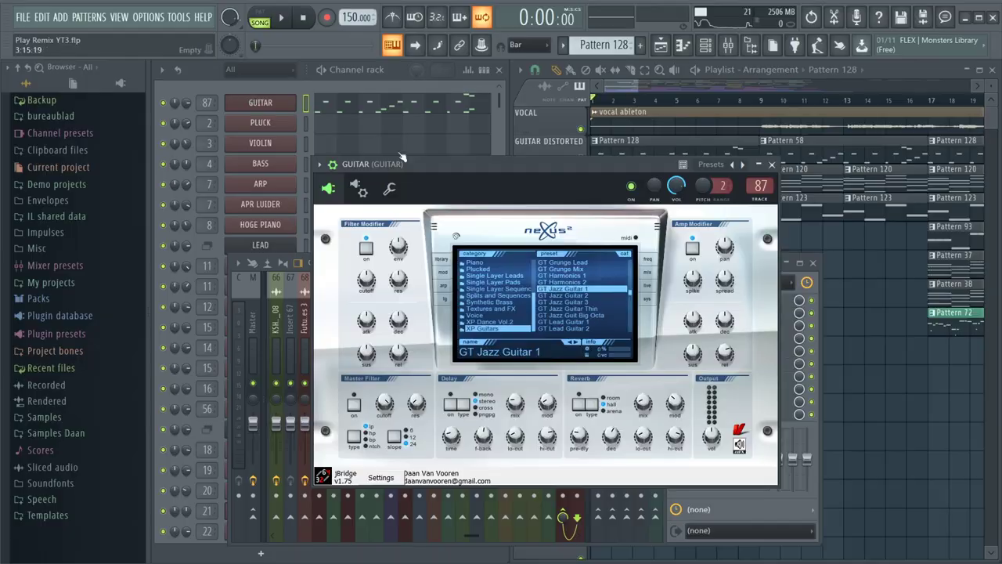
click(773, 166)
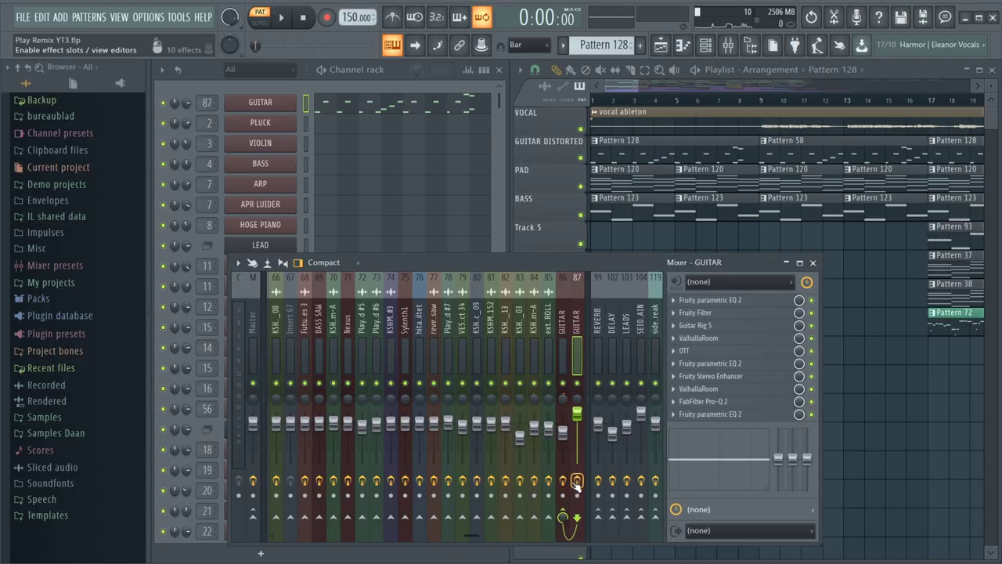
key(space)
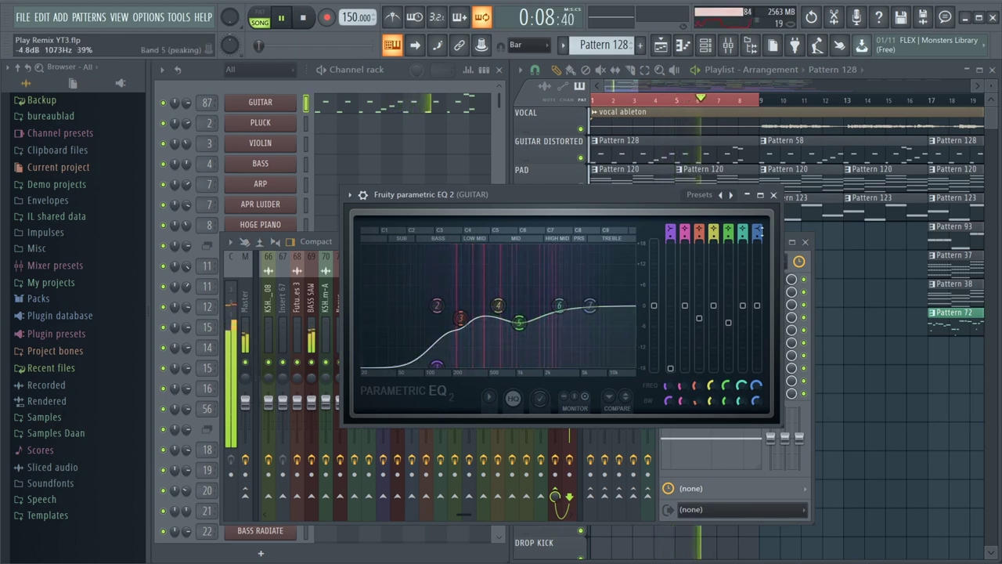
click(774, 195)
click(713, 306)
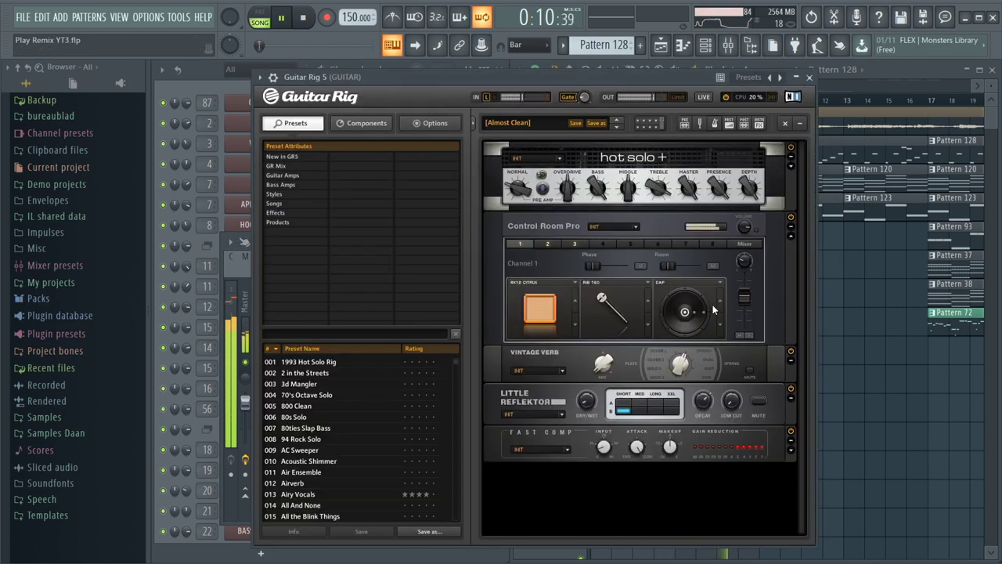
Step: Close Guitar Rig 5 and examine the first ValhallaRoom reverb on the GUITAR mixer track during playback
click(809, 79)
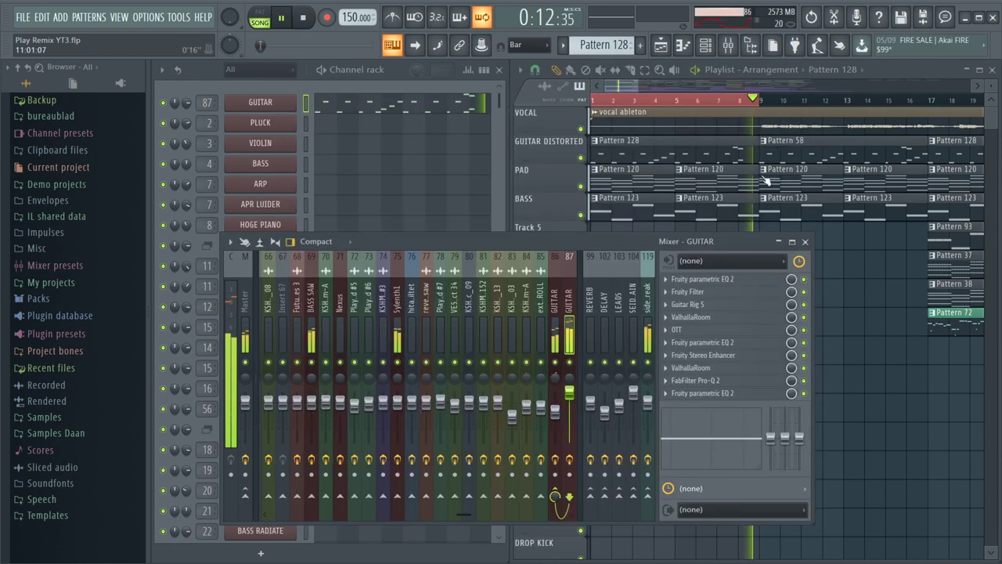
click(709, 318)
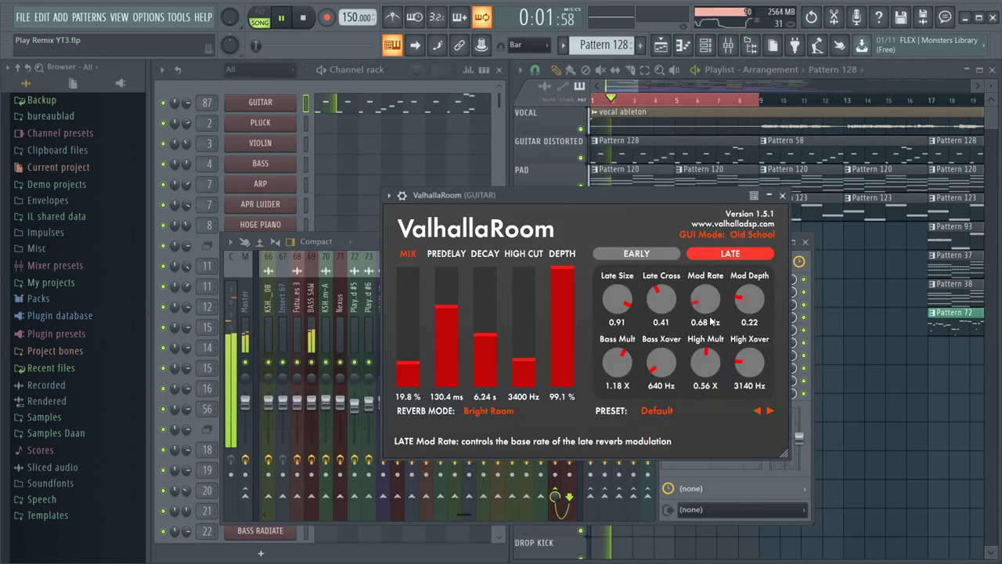
click(783, 197)
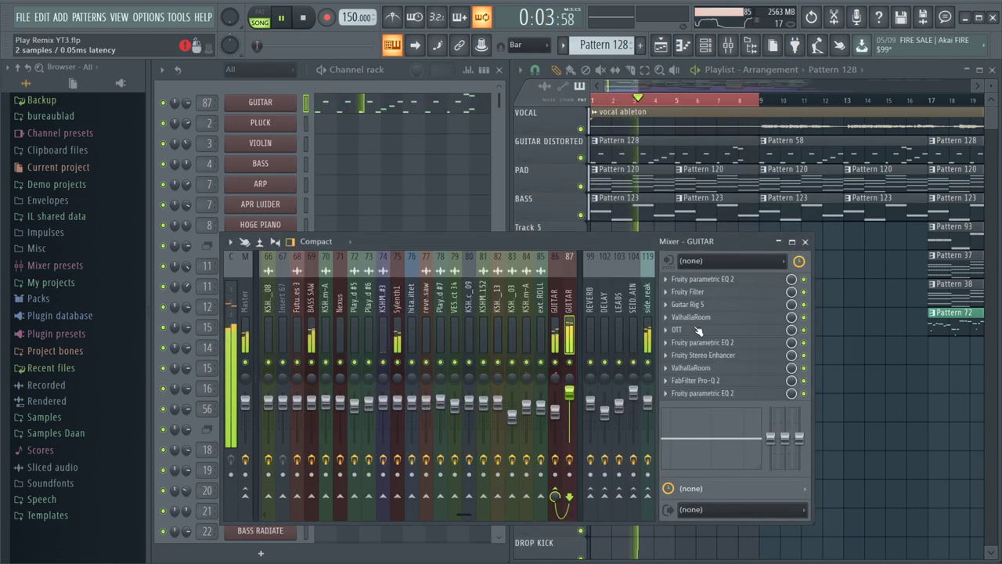
Step: Open OTT on the GUITAR mixer track and examine the Fruity parametric EQ 2 in the slot after it
click(693, 330)
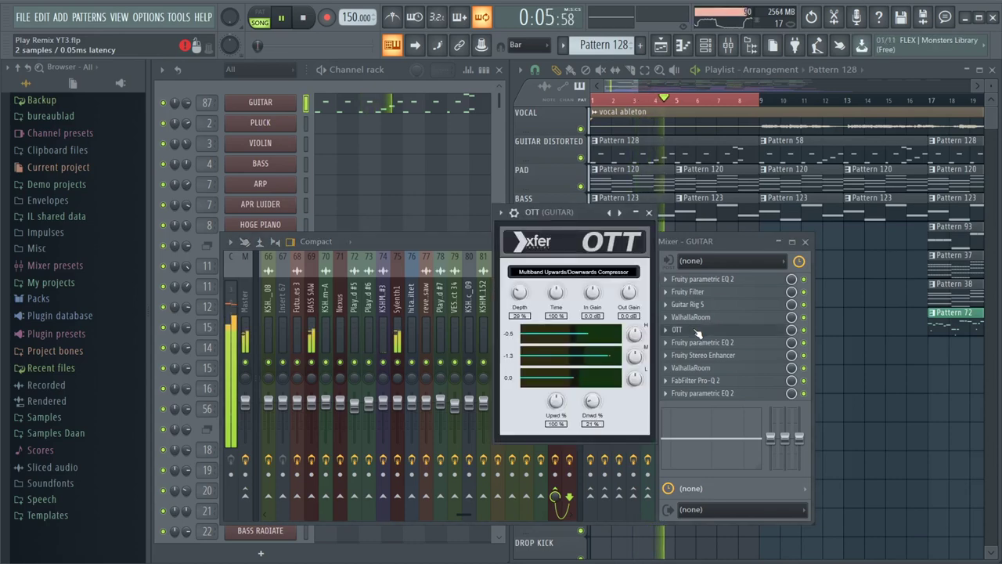
click(694, 345)
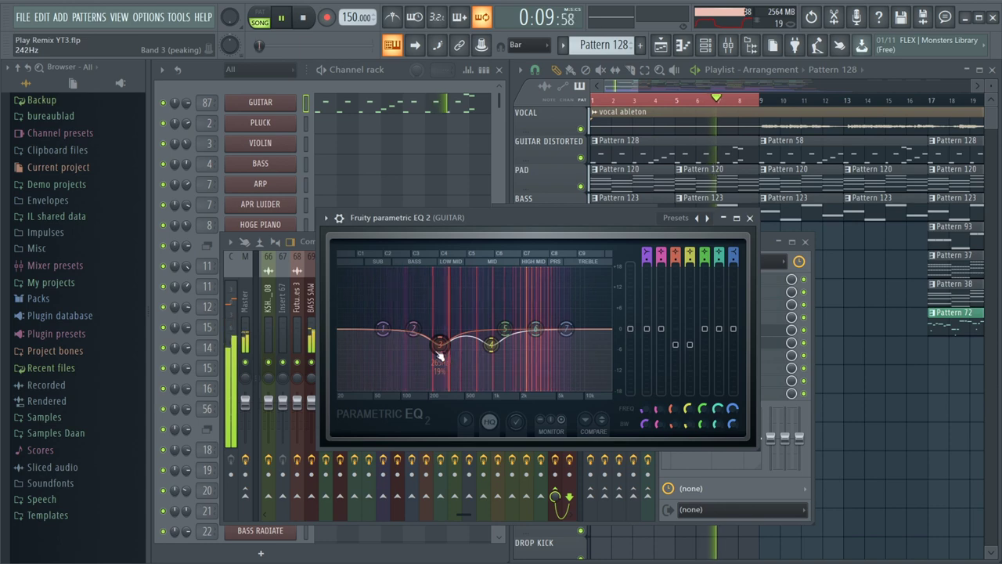
click(749, 218)
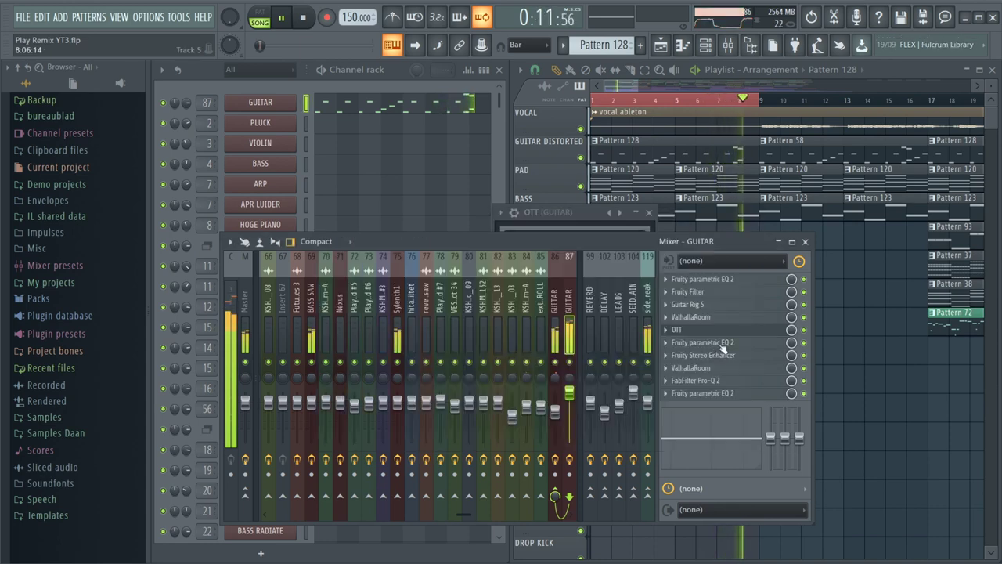
Step: Examine Fruity Stereo Enhancer, the second ValhallaRoom and FabFilter Pro-Q 2 on the GUITAR mixer track
click(711, 356)
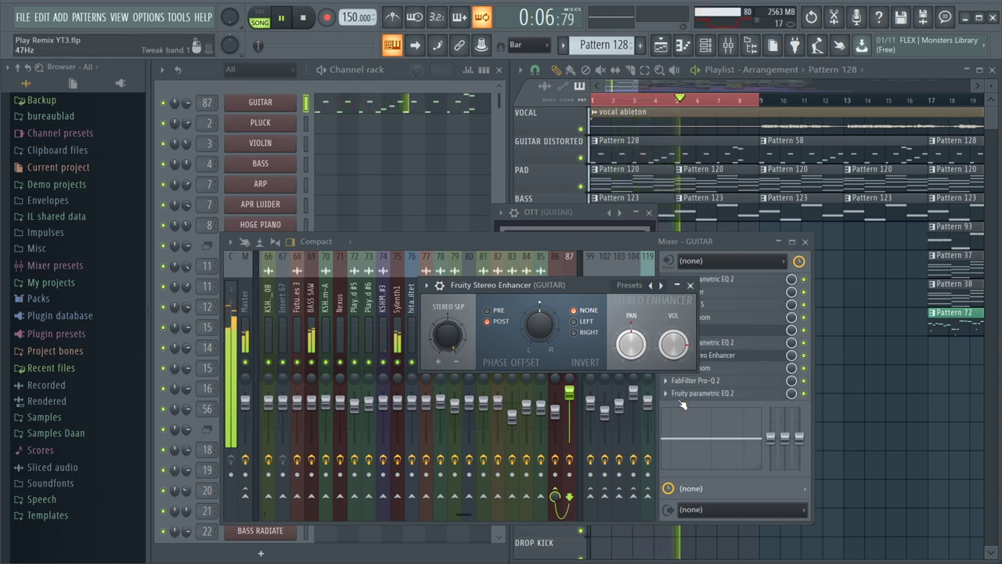
click(714, 373)
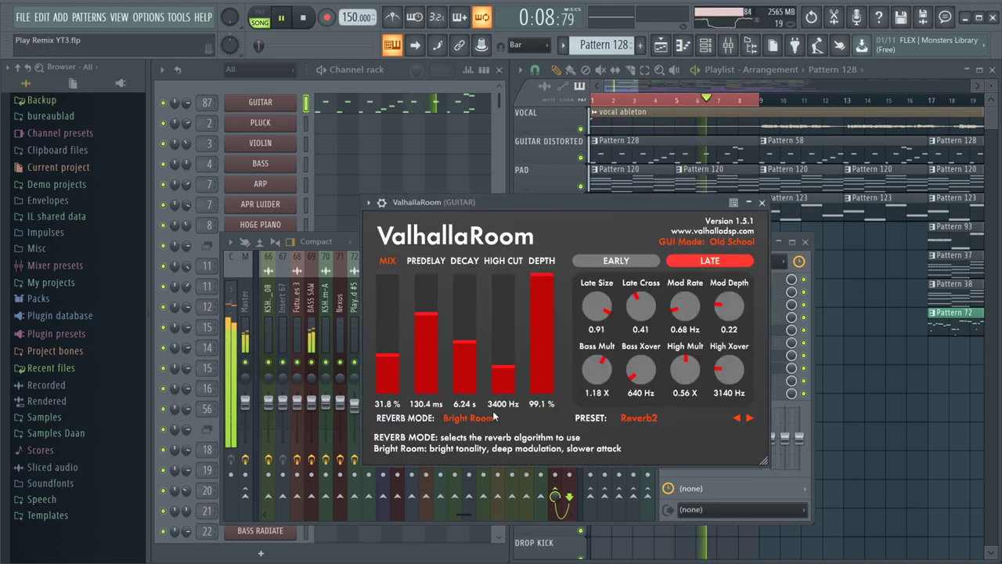
click(762, 203)
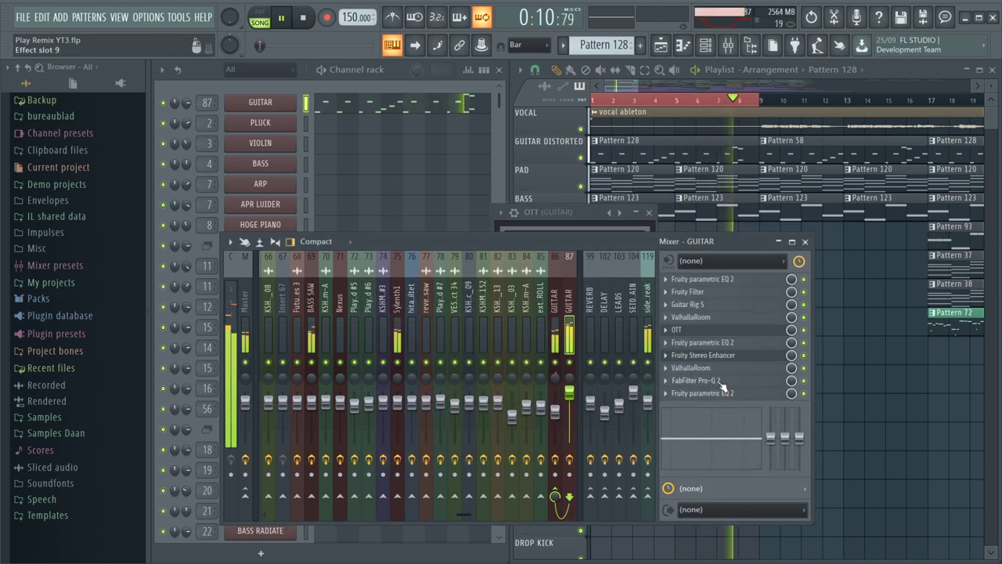
click(721, 386)
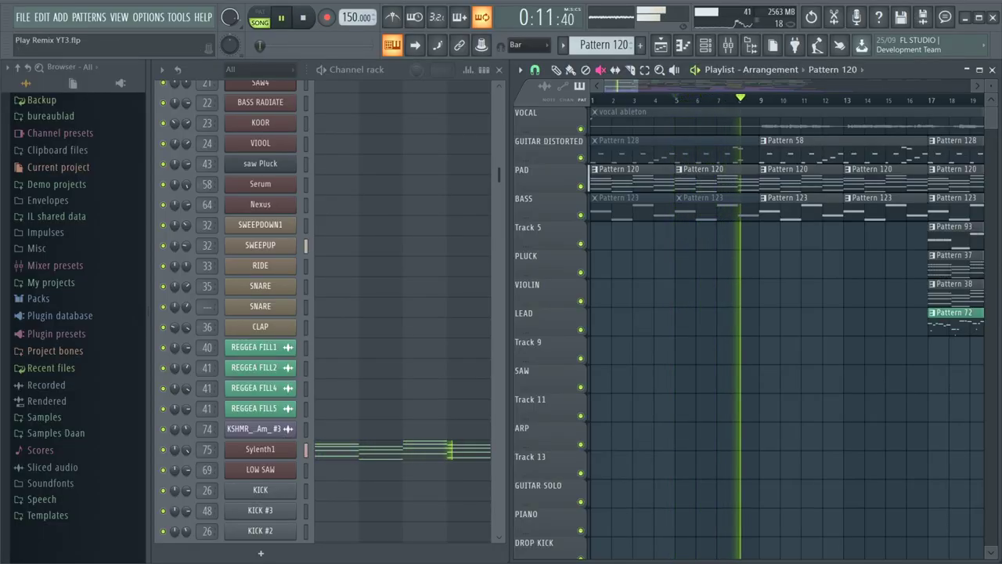
Step: Listen to the PAD and BASS layers, with the LOW SAW channel's Sylenth1 open, and stop playback
key(space)
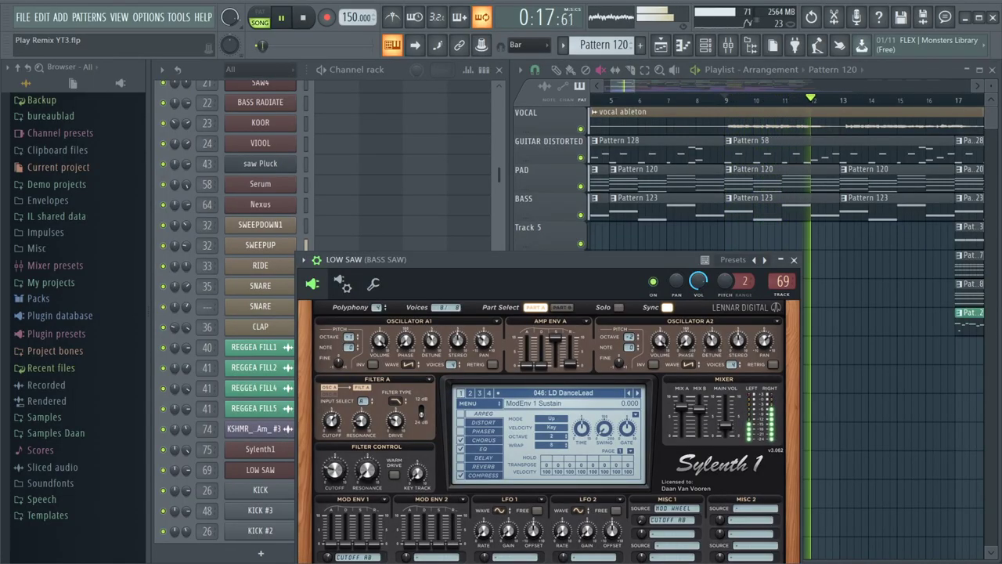
key(space)
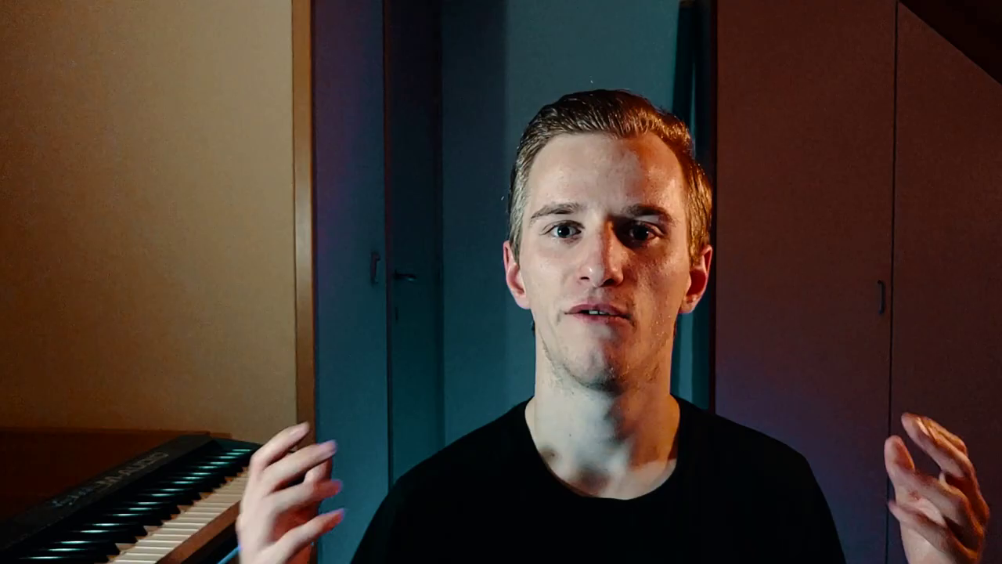